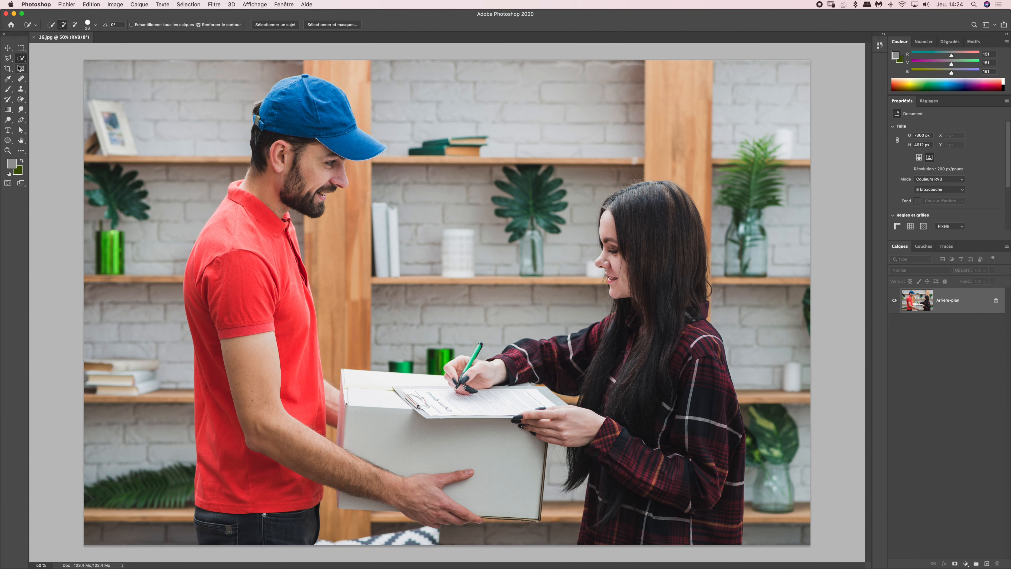
Activate the Quick Selection tool and set its brush size to 10 px.
{"action": "left_click", "coordinate": [22, 59]}
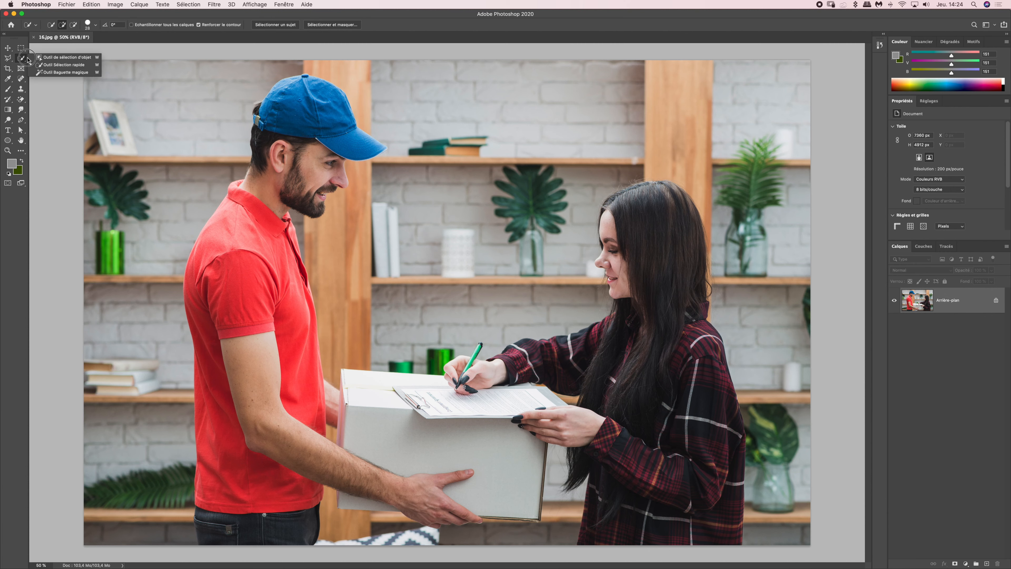
{"action": "left_click", "coordinate": [49, 65]}
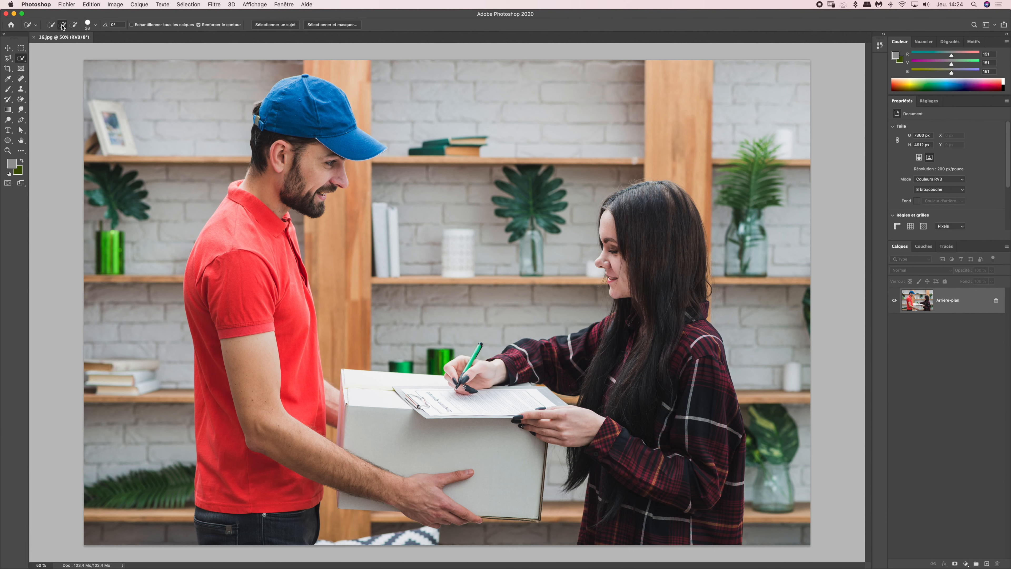
{"action": "left_click", "coordinate": [88, 25]}
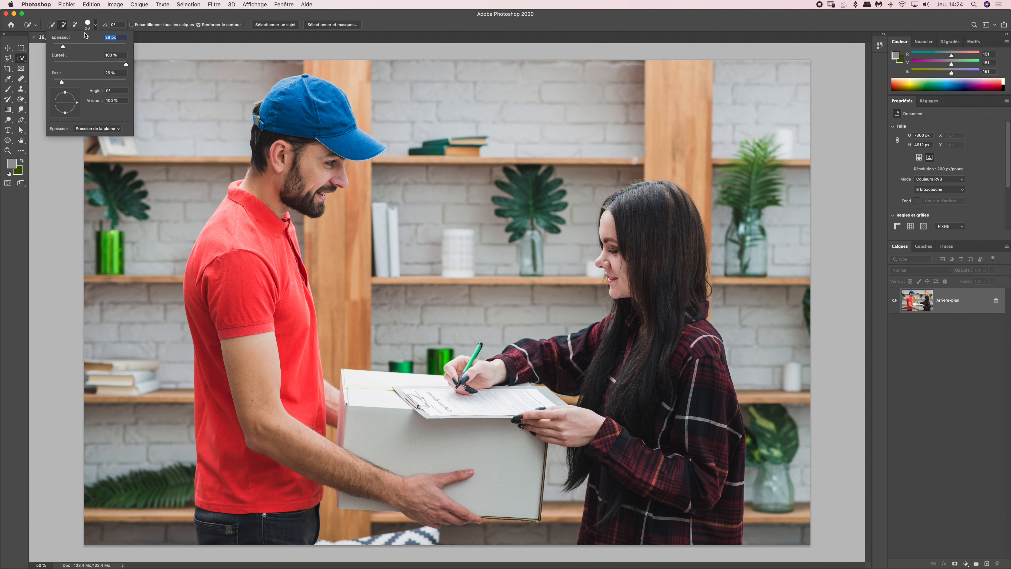
{"action": "left_click_drag", "start_coordinate": [63, 47], "coordinate": [63, 46]}
{"action": "type", "text": "10"}
{"action": "left_click", "coordinate": [165, 18]}
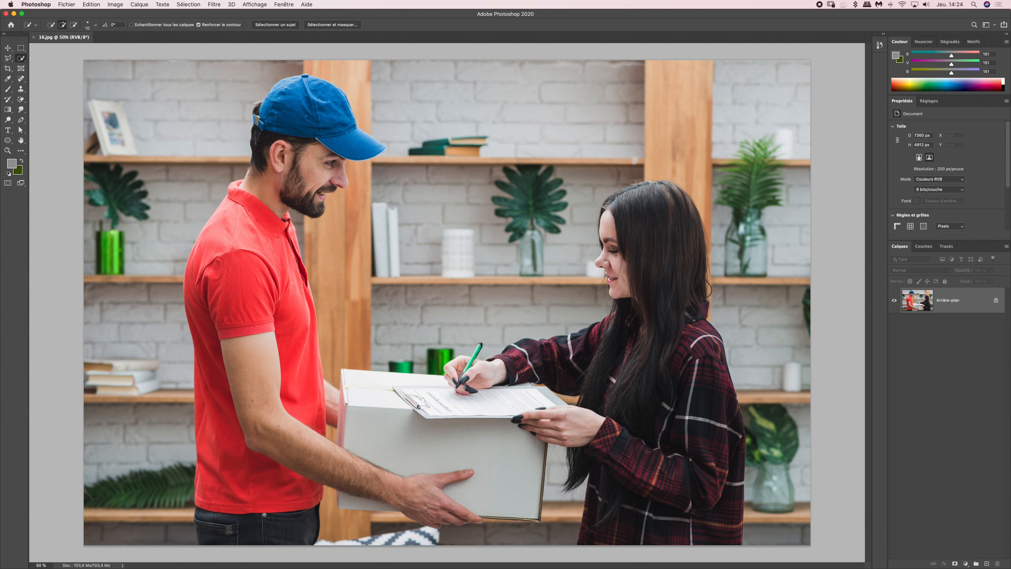
Select the man's blue cap with the Quick Selection tool and copy it to a new layer.
{"action": "mouse_move", "coordinate": [305, 109]}
{"action": "left_mouse_down"}
{"action": "mouse_move", "coordinate": [298, 119]}
{"action": "mouse_move", "coordinate": [294, 98]}
{"action": "mouse_move", "coordinate": [328, 116]}
{"action": "left_mouse_up"}
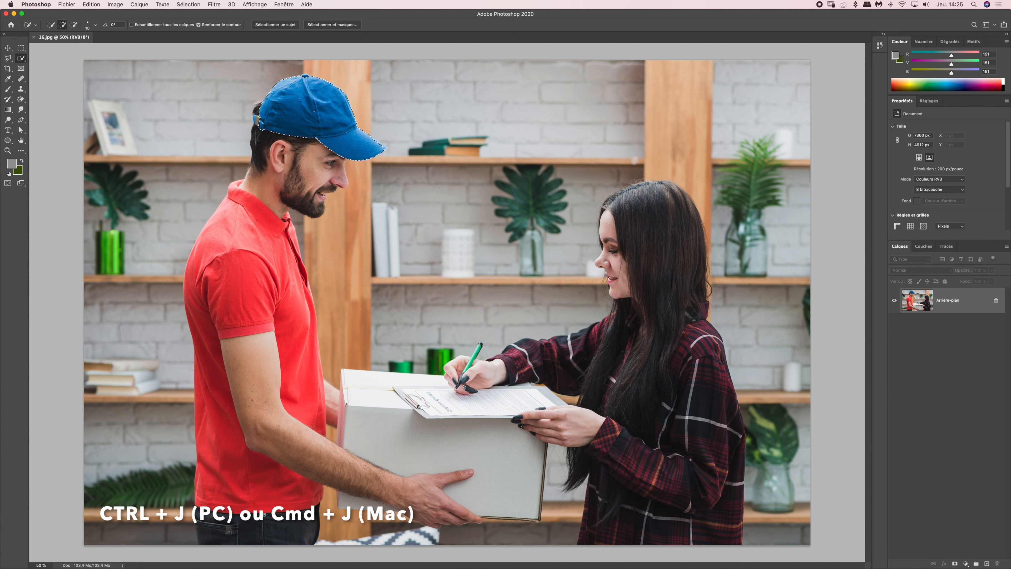
{"action": "key", "text": "super+j"}
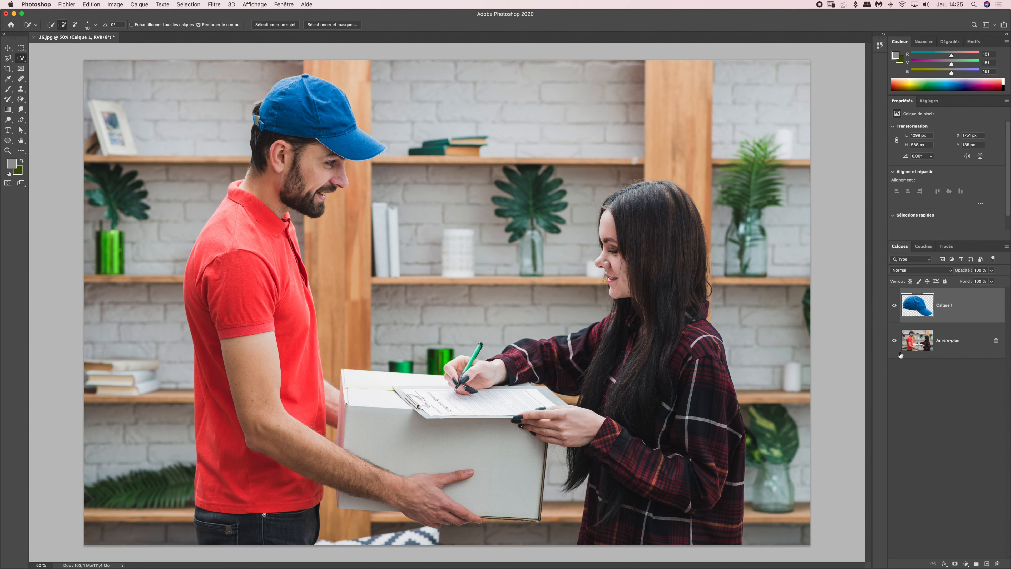
On the Arrière-plan layer, select the man's whole red polo shirt with the Quick Selection tool, including the collar and button placket.
{"action": "left_click", "coordinate": [914, 348]}
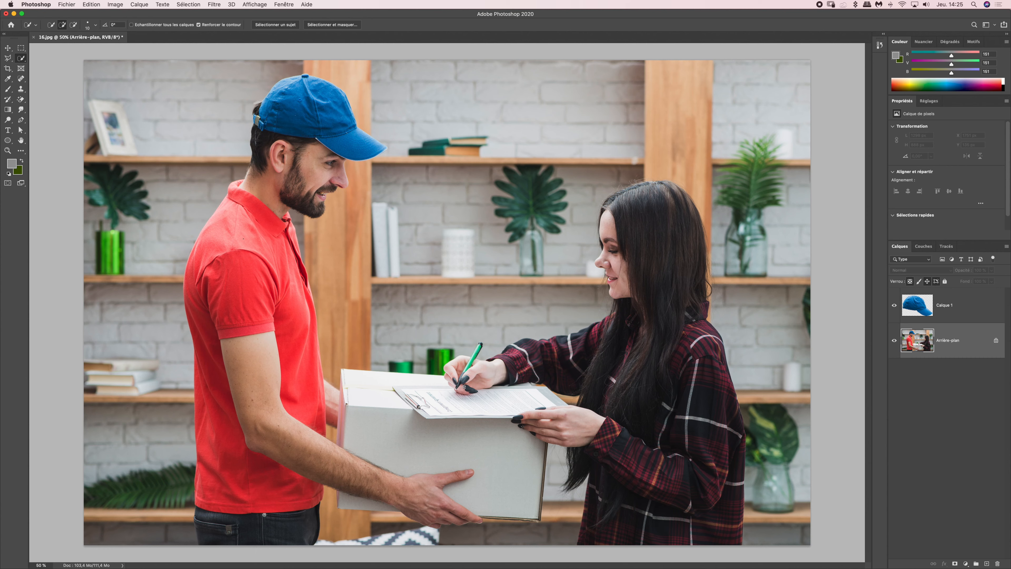
{"action": "mouse_move", "coordinate": [244, 221]}
{"action": "left_mouse_down"}
{"action": "mouse_move", "coordinate": [237, 254]}
{"action": "mouse_move", "coordinate": [254, 274]}
{"action": "mouse_move", "coordinate": [204, 311]}
{"action": "mouse_move", "coordinate": [220, 475]}
{"action": "mouse_move", "coordinate": [255, 392]}
{"action": "mouse_move", "coordinate": [312, 397]}
{"action": "mouse_move", "coordinate": [290, 323]}
{"action": "mouse_move", "coordinate": [305, 300]}
{"action": "mouse_move", "coordinate": [259, 235]}
{"action": "left_mouse_up"}
{"action": "key", "text": "super+plus"}
{"action": "key", "text": "super+plus"}
{"action": "left_click_drag", "start_coordinate": [210, 280], "coordinate": [424, 403]}
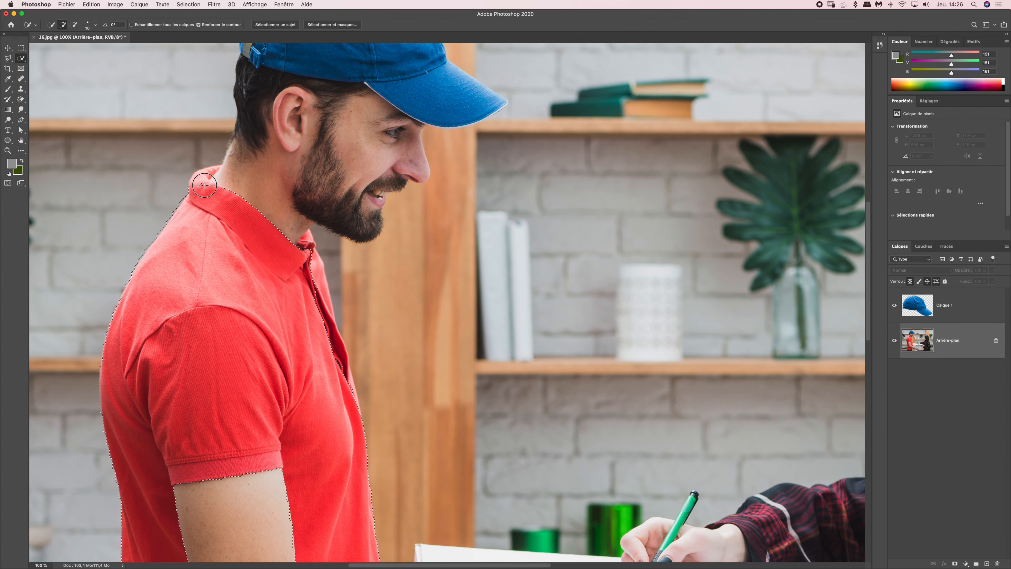
{"action": "left_click_drag", "start_coordinate": [204, 185], "coordinate": [218, 169]}
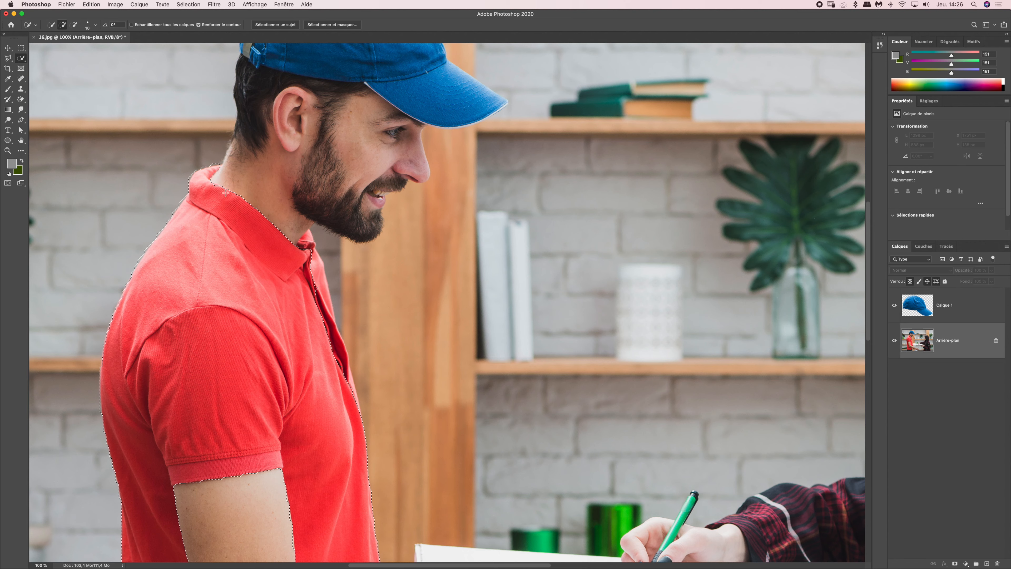
{"action": "mouse_move", "coordinate": [312, 255]}
{"action": "left_mouse_down"}
{"action": "mouse_move", "coordinate": [331, 341]}
{"action": "mouse_move", "coordinate": [331, 323]}
{"action": "left_mouse_up"}
{"action": "mouse_move", "coordinate": [350, 383]}
{"action": "left_mouse_down"}
{"action": "mouse_move", "coordinate": [353, 392]}
{"action": "mouse_move", "coordinate": [350, 371]}
{"action": "left_mouse_up"}
{"action": "key", "text": "super+minus"}
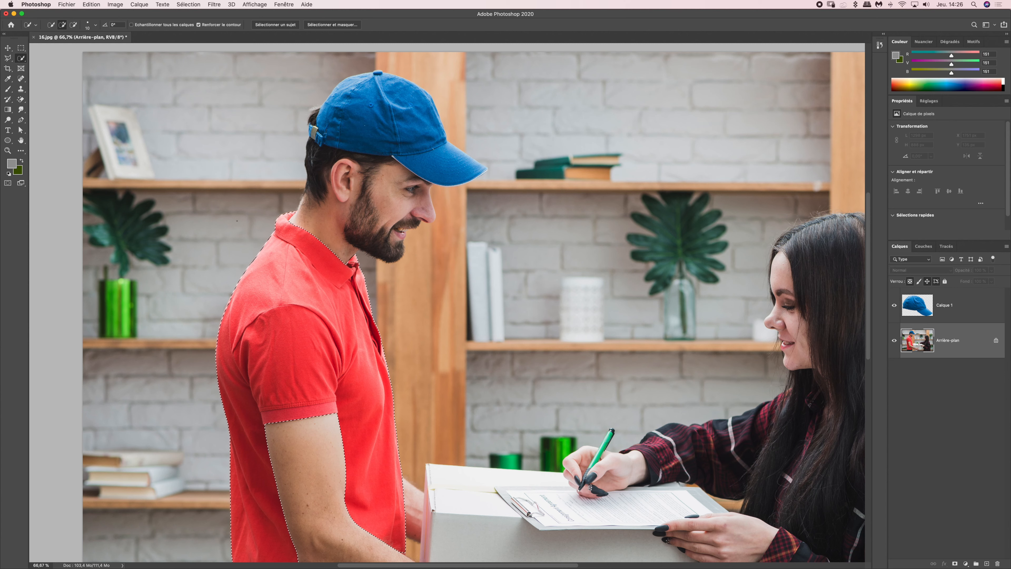
Refine the polo selection in Select and Mask with a 2 px feather (Contour progressif).
{"action": "left_click", "coordinate": [336, 25]}
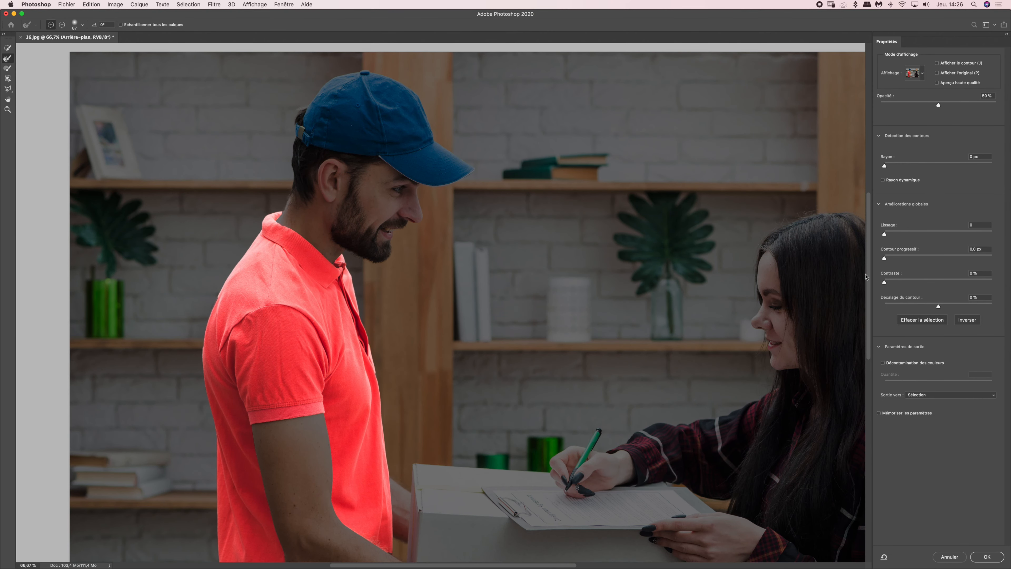
{"action": "left_click_drag", "start_coordinate": [885, 258], "coordinate": [887, 258]}
{"action": "left_click", "coordinate": [973, 249]}
{"action": "left_click_drag", "start_coordinate": [977, 249], "coordinate": [969, 250]}
{"action": "type", "text": "2"}
{"action": "left_click", "coordinate": [987, 557]}
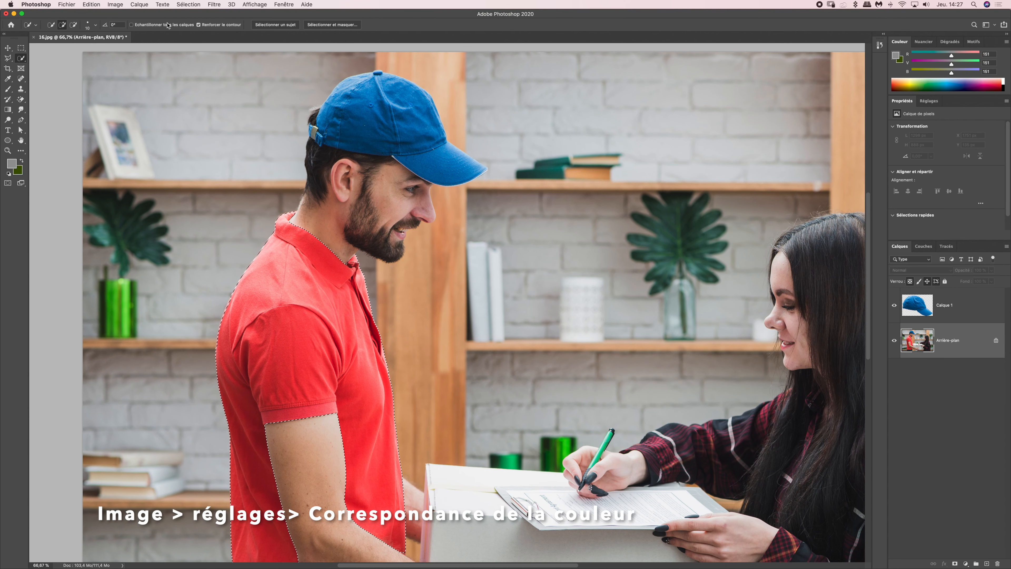
Open Match Color (Correspondance de la couleur) for the polo and use 16.jpg as source with Calque 1 as the source layer.
{"action": "left_click", "coordinate": [115, 4]}
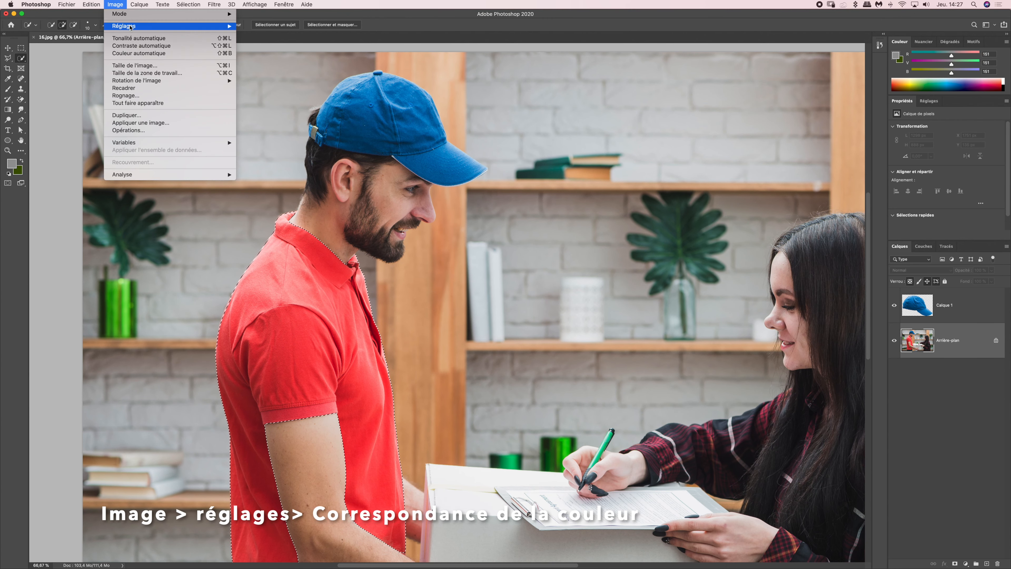
{"action": "mouse_move", "coordinate": [135, 26]}
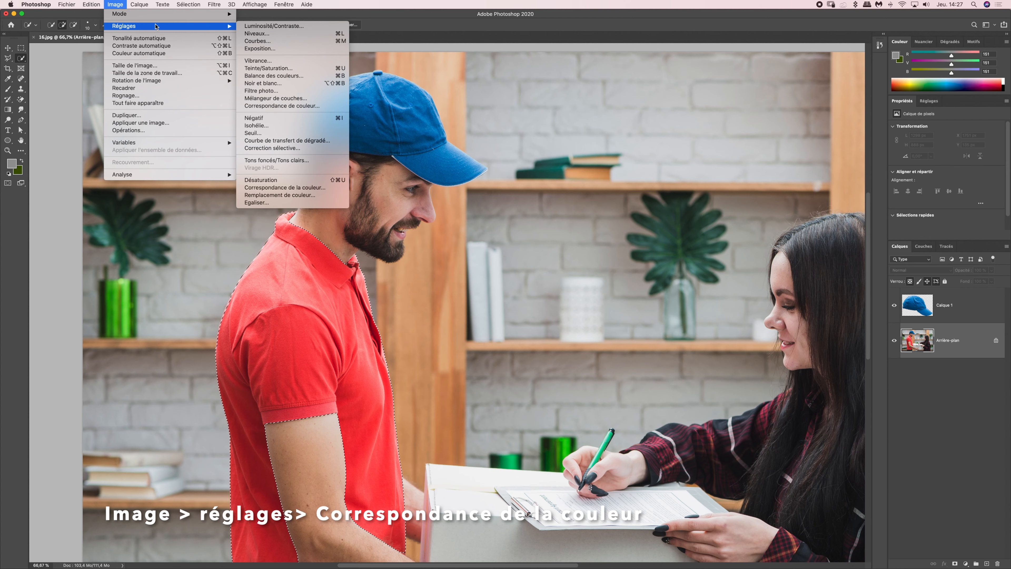
{"action": "left_click", "coordinate": [284, 187]}
{"action": "left_click_drag", "start_coordinate": [296, 79], "coordinate": [496, 102]}
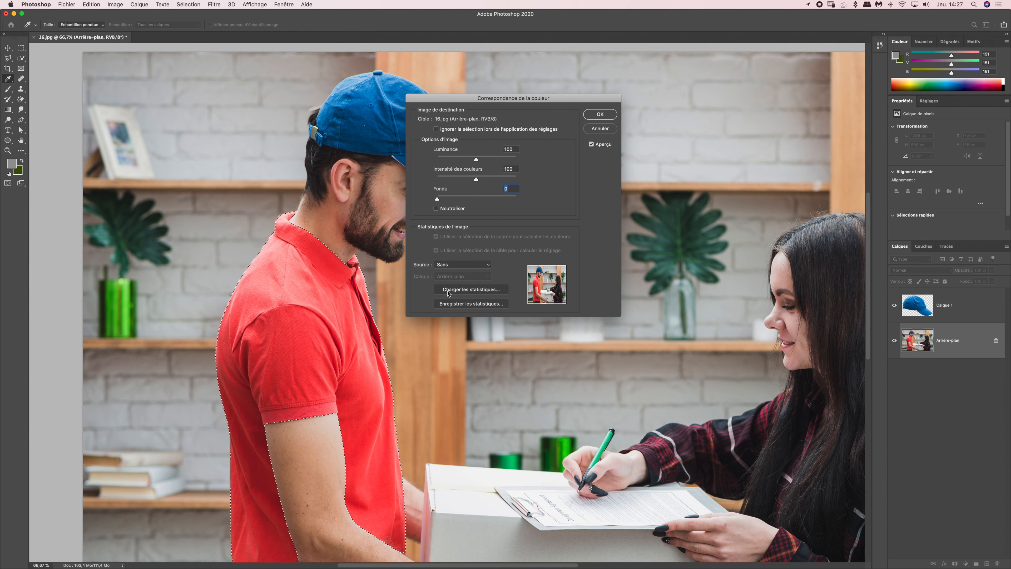
{"action": "left_click", "coordinate": [448, 265]}
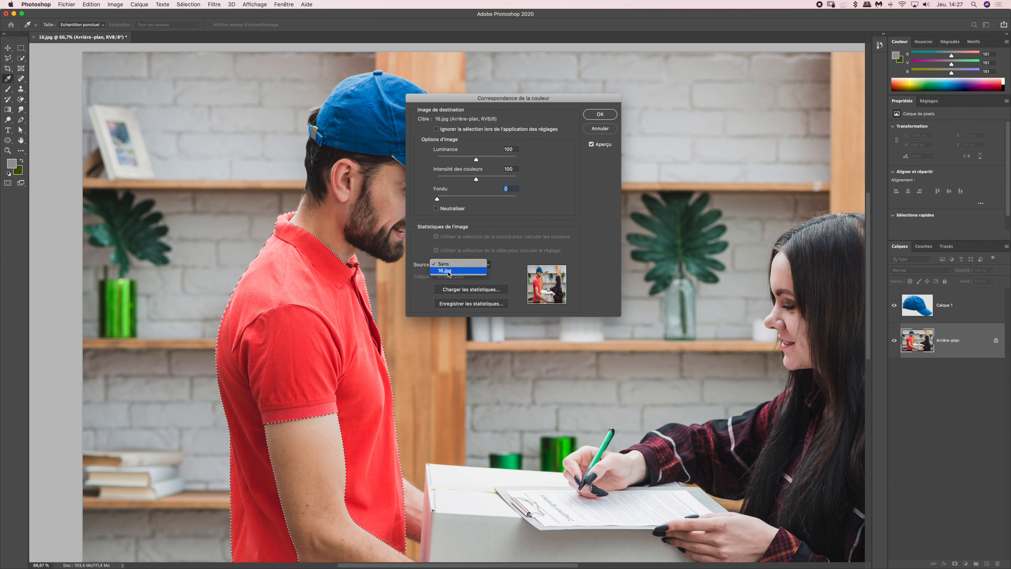
{"action": "left_click", "coordinate": [449, 272]}
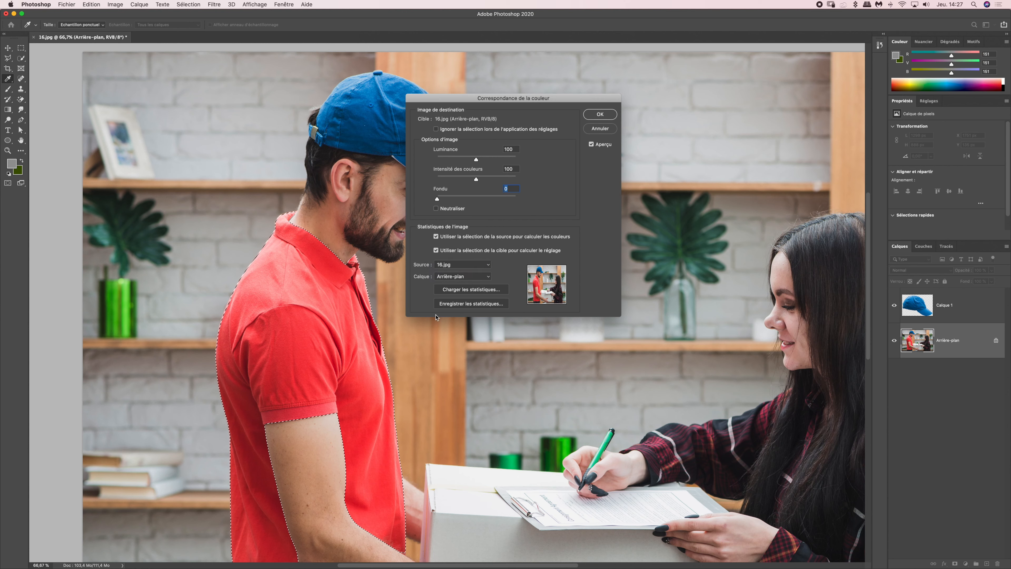
{"action": "left_click", "coordinate": [450, 280]}
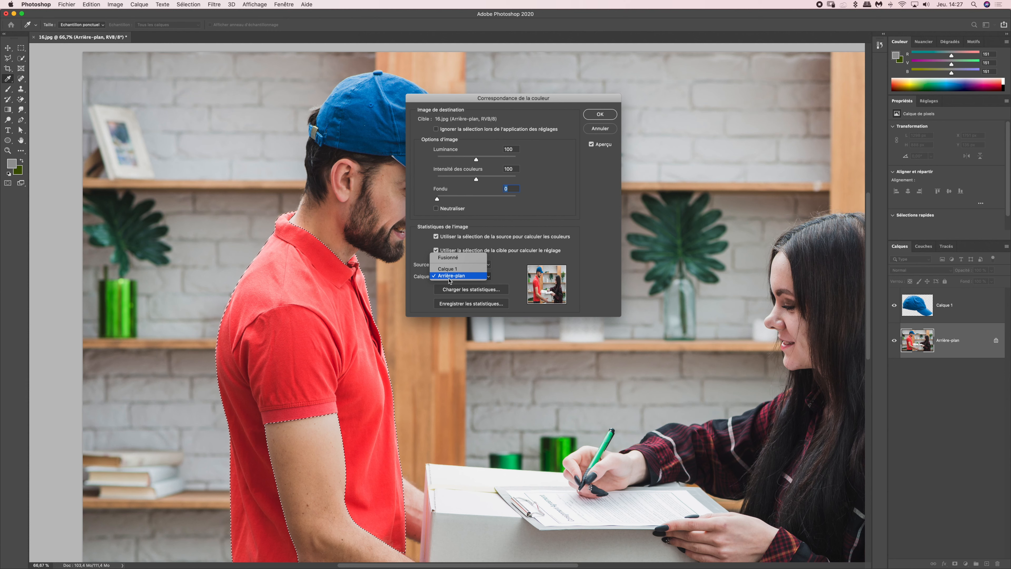
{"action": "left_click", "coordinate": [451, 269]}
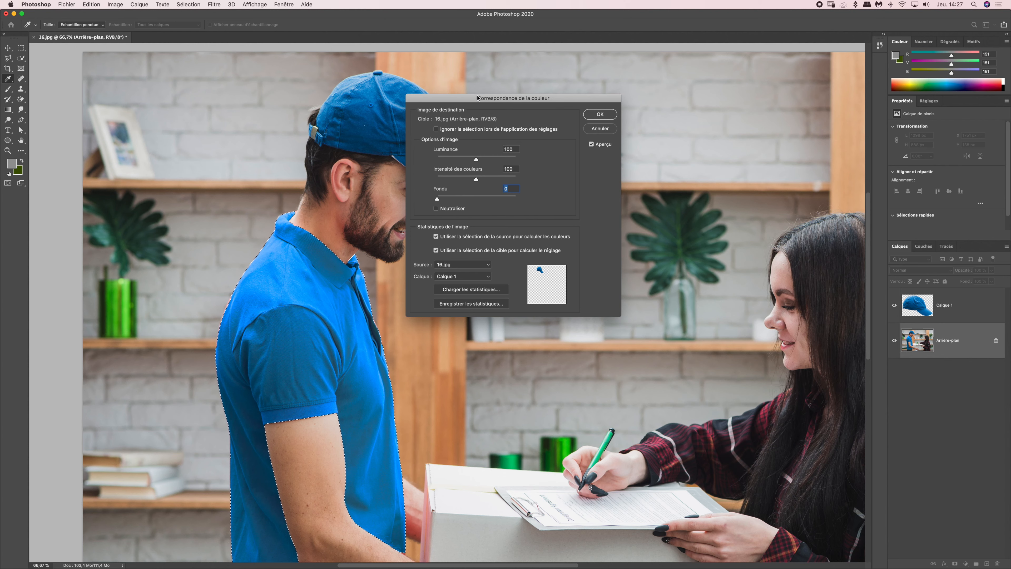
Try luminance values of 52 and 97 for the color match and set the color intensity to 100.
{"action": "left_click_drag", "start_coordinate": [475, 99], "coordinate": [491, 105]}
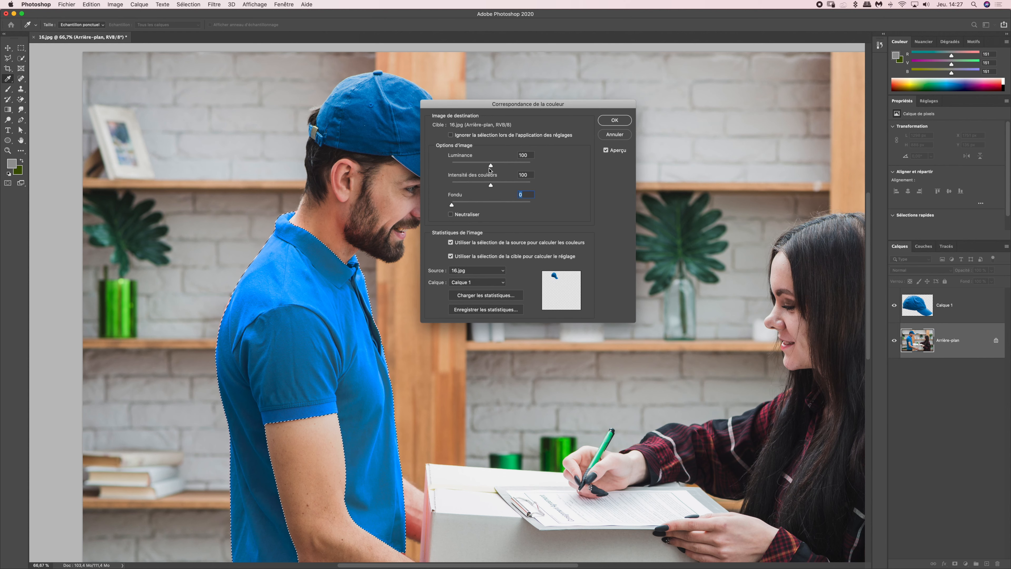
{"action": "left_click_drag", "start_coordinate": [490, 169], "coordinate": [472, 172]}
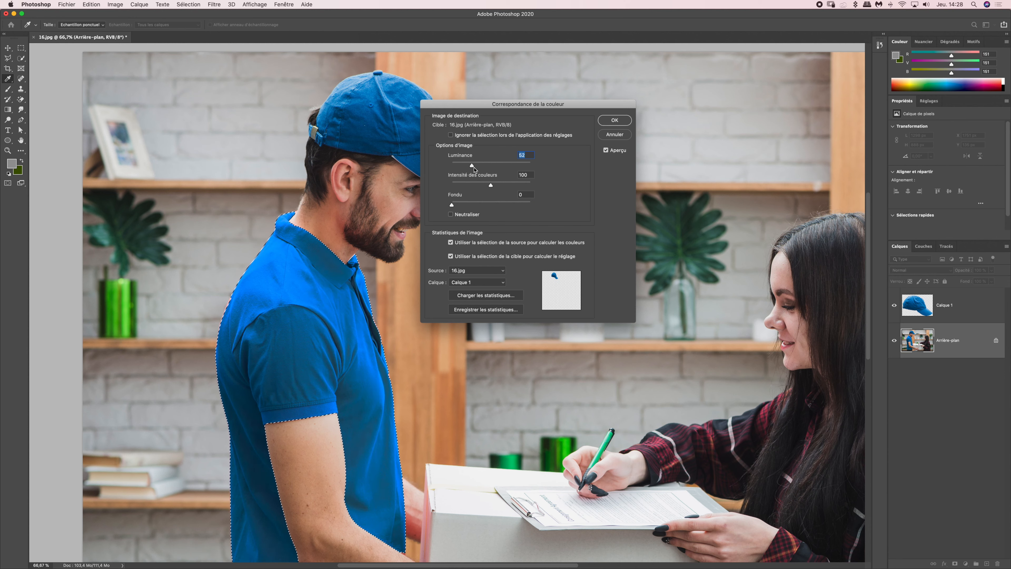
{"action": "left_click_drag", "start_coordinate": [476, 169], "coordinate": [490, 171]}
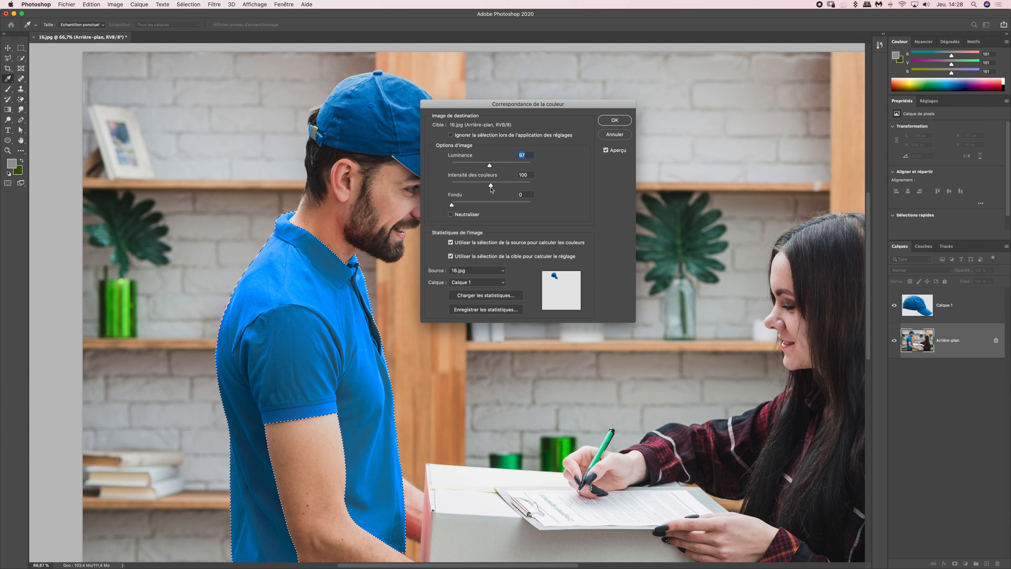
{"action": "mouse_move", "coordinate": [492, 188]}
{"action": "left_mouse_down"}
{"action": "mouse_move", "coordinate": [513, 187]}
{"action": "mouse_move", "coordinate": [490, 186]}
{"action": "left_mouse_up"}
{"action": "left_click", "coordinate": [516, 171]}
{"action": "type", "text": "1"}
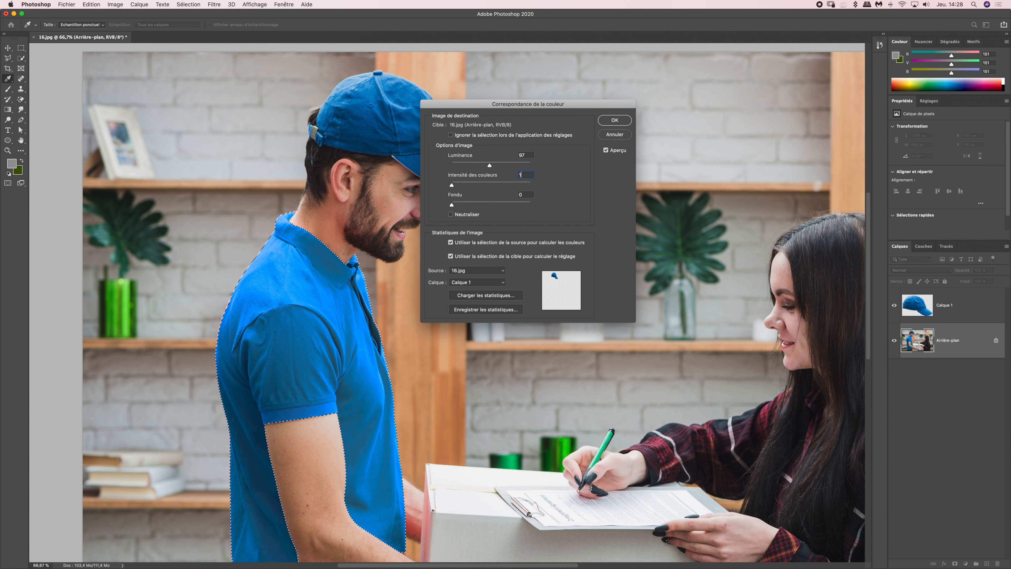
{"action": "type", "text": "00"}
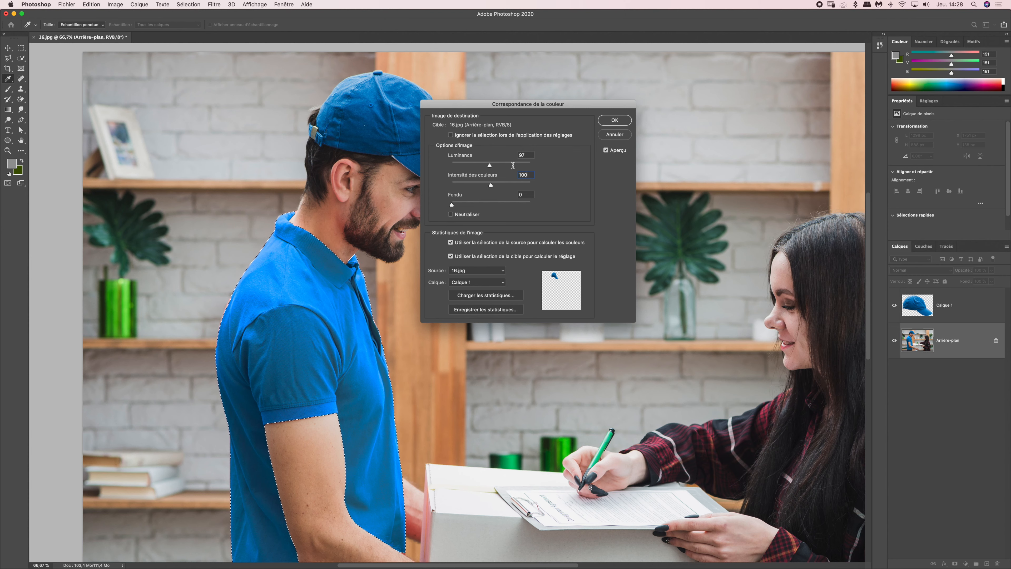
Set the color match luminance to 80 and apply it to the polo.
{"action": "left_click_drag", "start_coordinate": [490, 167], "coordinate": [488, 166]}
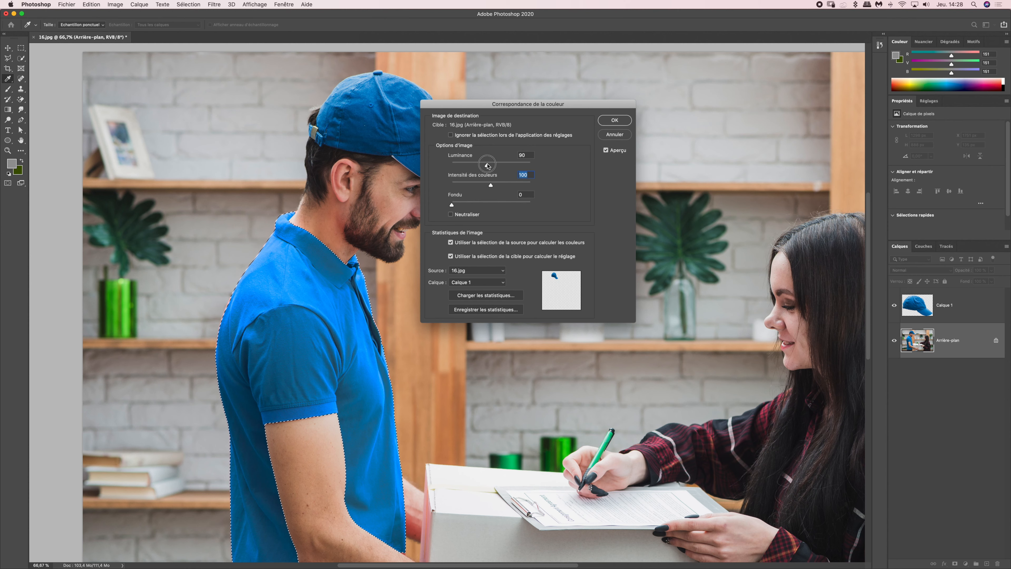
{"action": "left_click_drag", "start_coordinate": [488, 167], "coordinate": [485, 167]}
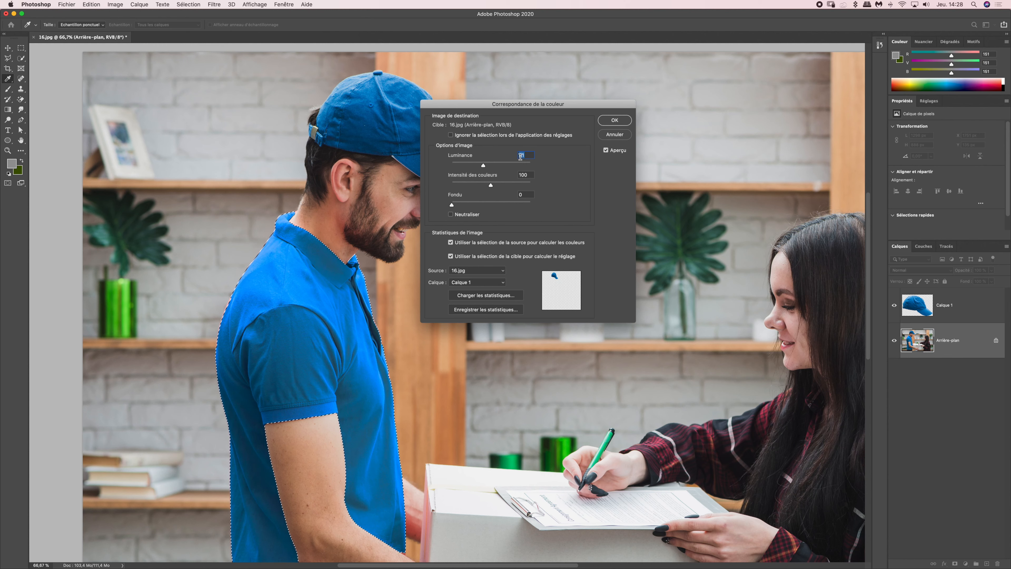
{"action": "type", "text": "80"}
{"action": "key", "text": "Return"}
{"action": "key", "text": "w"}
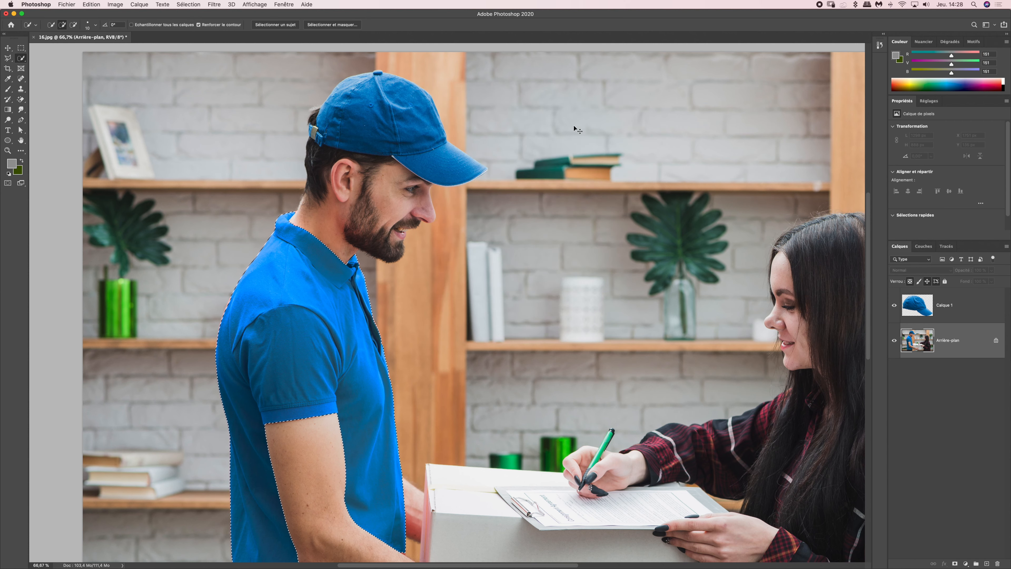
Deselect the polo and bring the whole photo into view.
{"action": "key", "text": "super+d"}
{"action": "key", "text": "super+minus"}
{"action": "key", "text": "super+minus"}
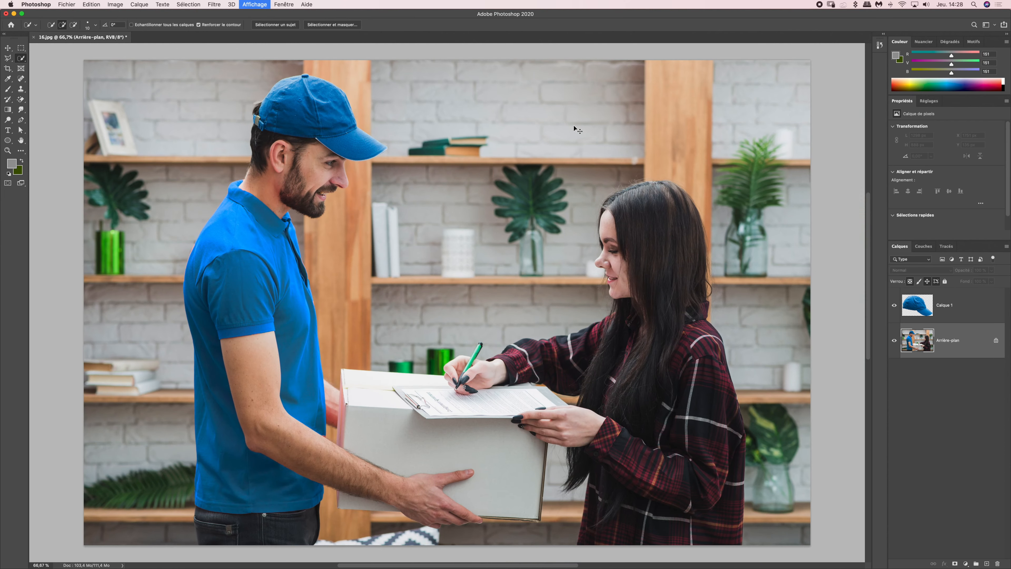